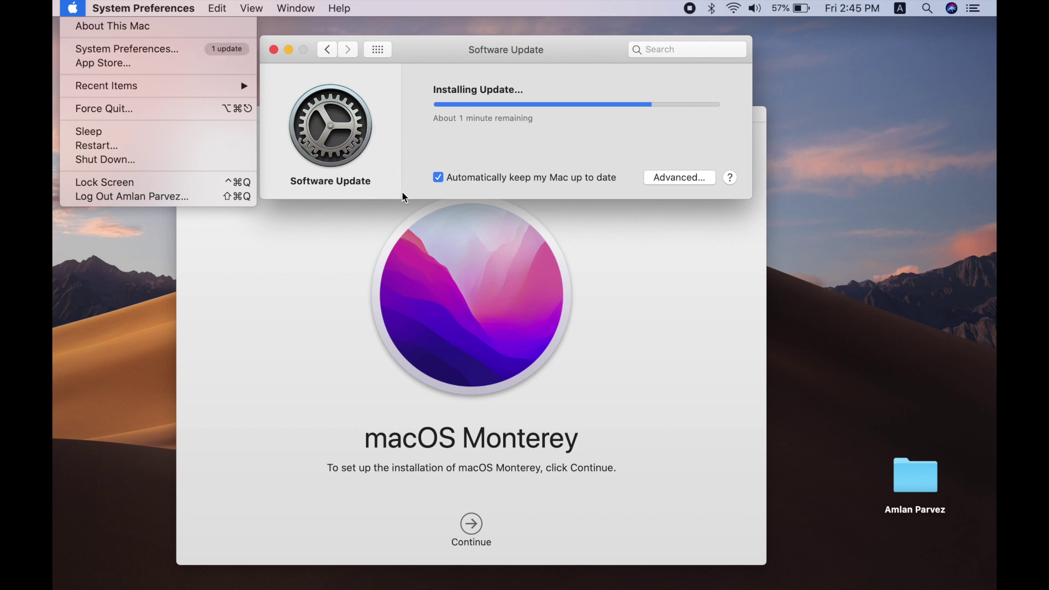
Step: Bring the macOS Monterey installer in front of the Software Update window
click(416, 264)
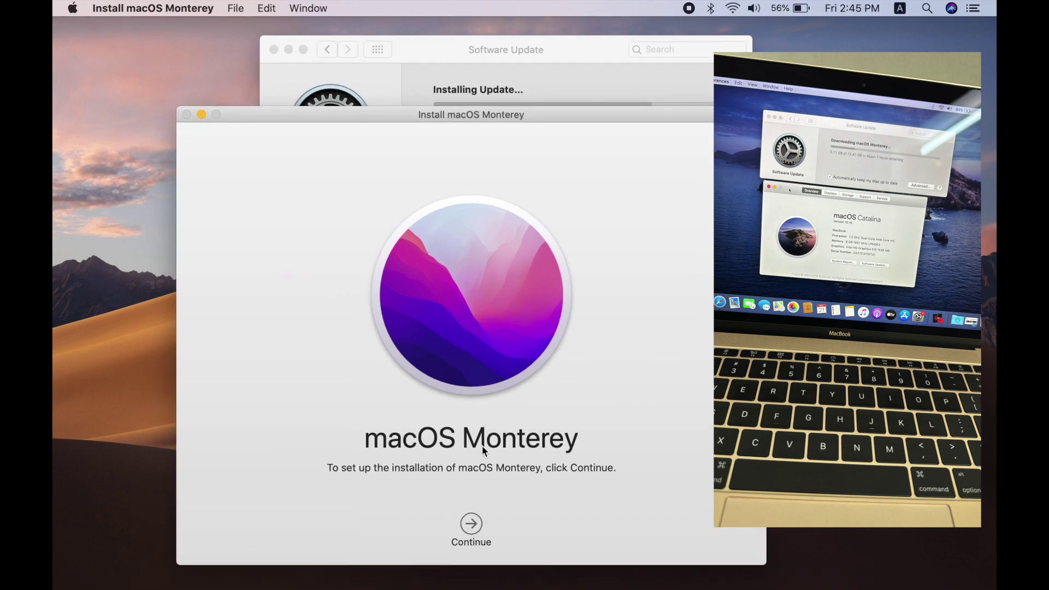
Step: Agree to the Monterey licence, see MAC OS blocked as being encrypted, and switch to System Preferences
click(471, 524)
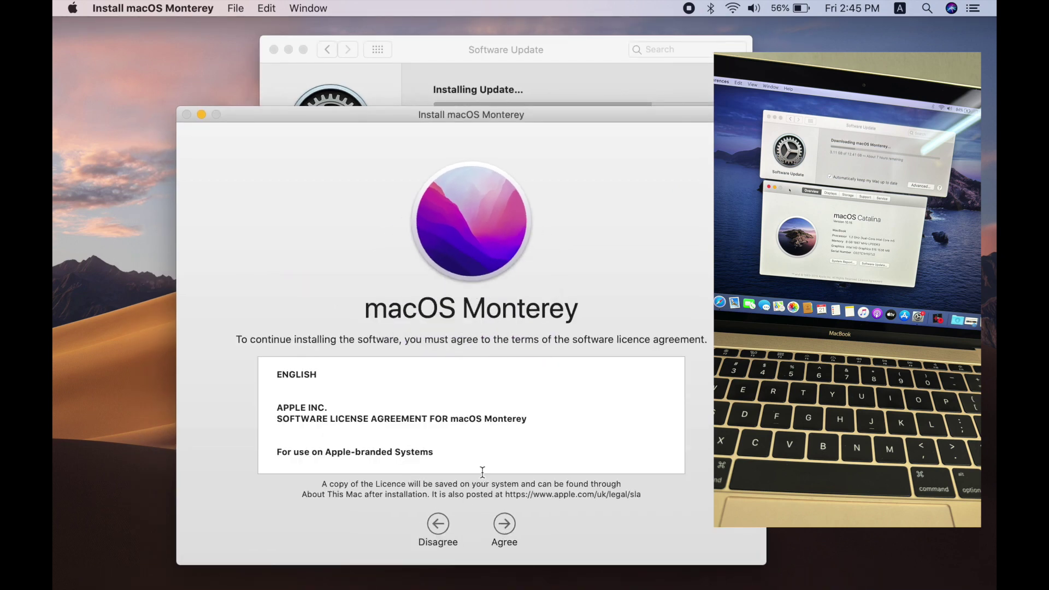
scroll(457, 424, down, 4)
scroll(457, 424, down, 4)
scroll(457, 424, down, 4)
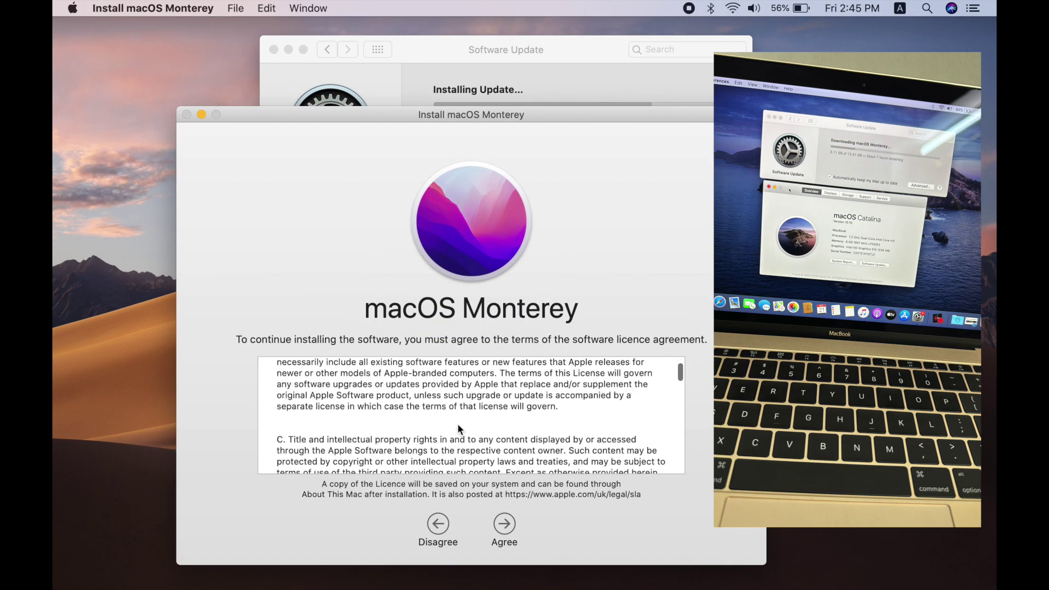
click(504, 523)
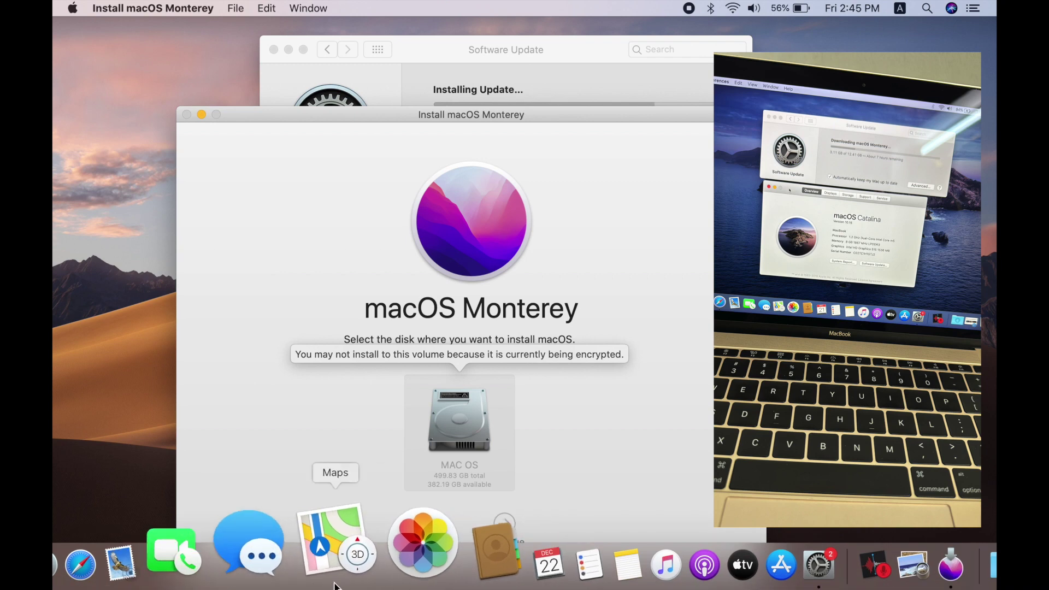
click(378, 52)
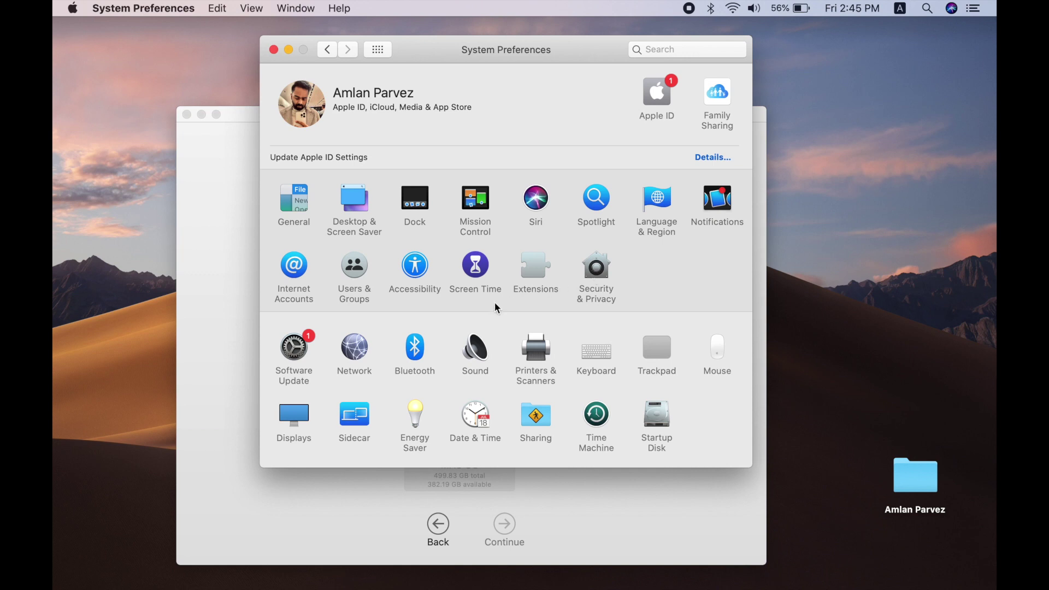
Step: Show the FileVault settings in Security & Privacy, reporting encryption of MAC OS paused
click(592, 262)
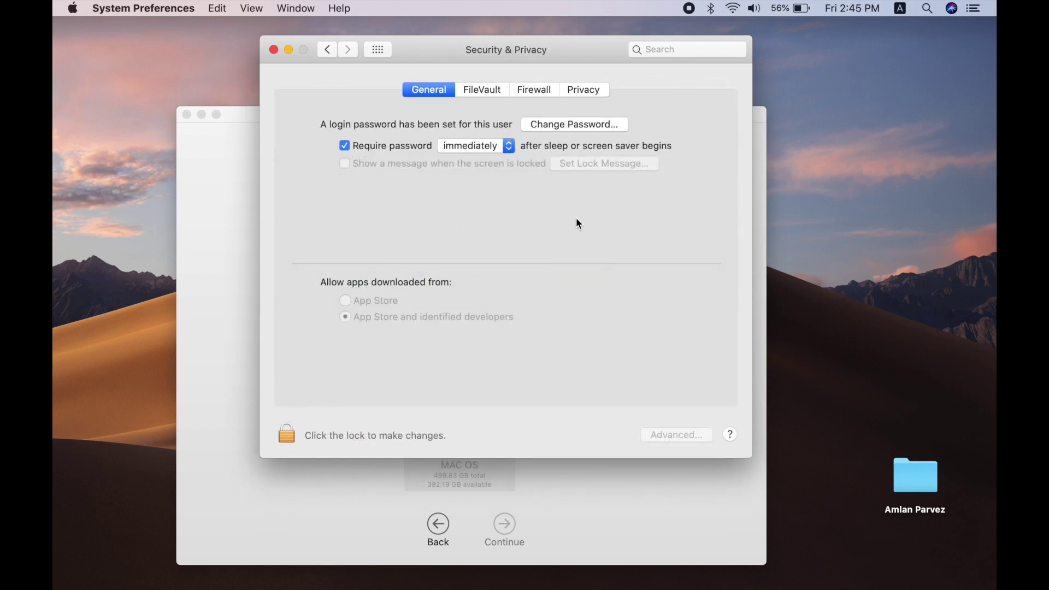
click(489, 92)
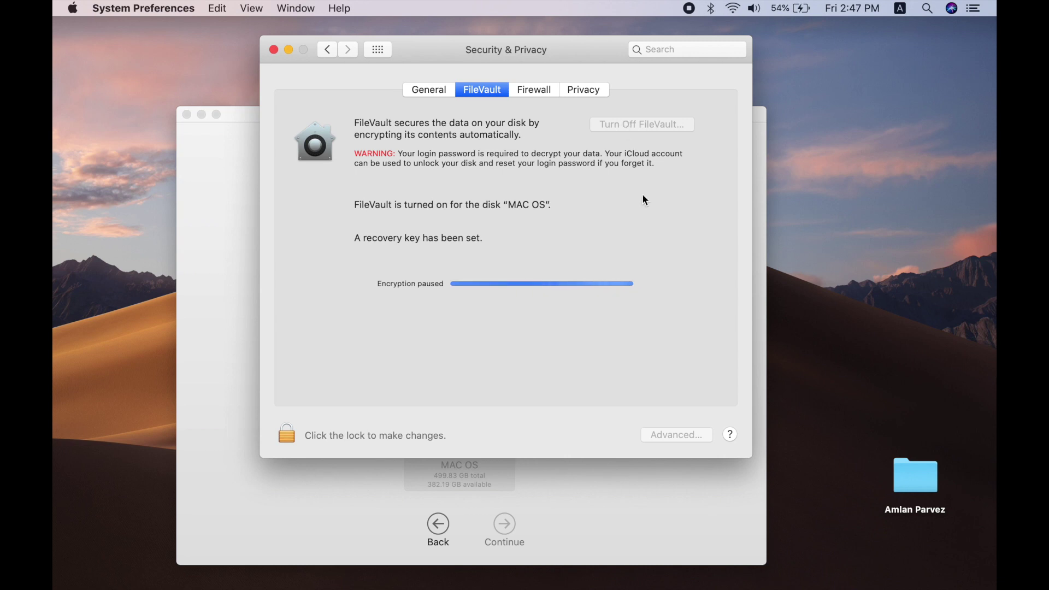
Step: Unlock Security & Privacy with the admin password and show the advanced security options
click(292, 433)
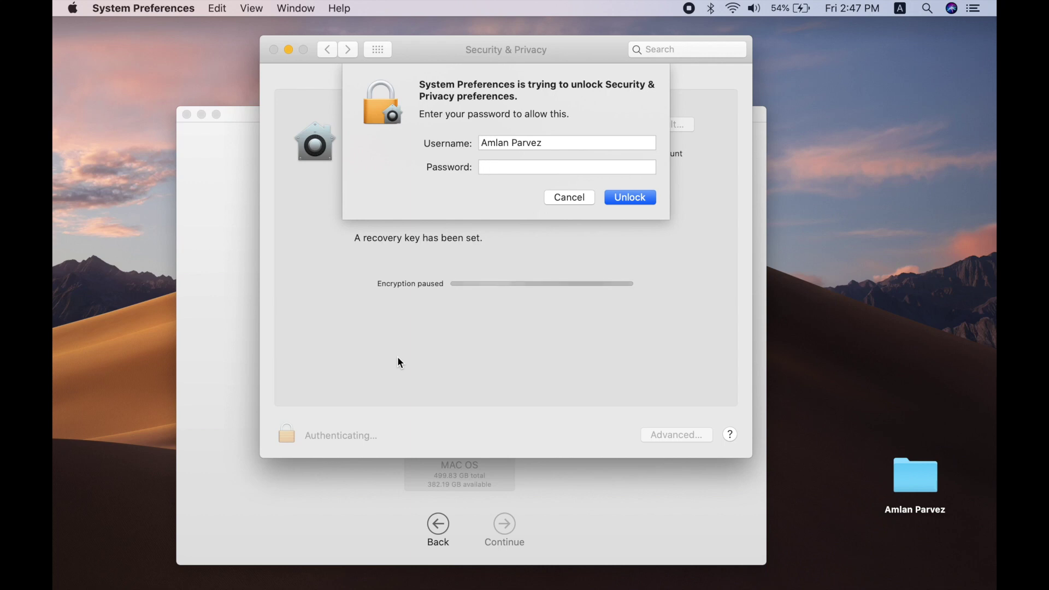
key(Return)
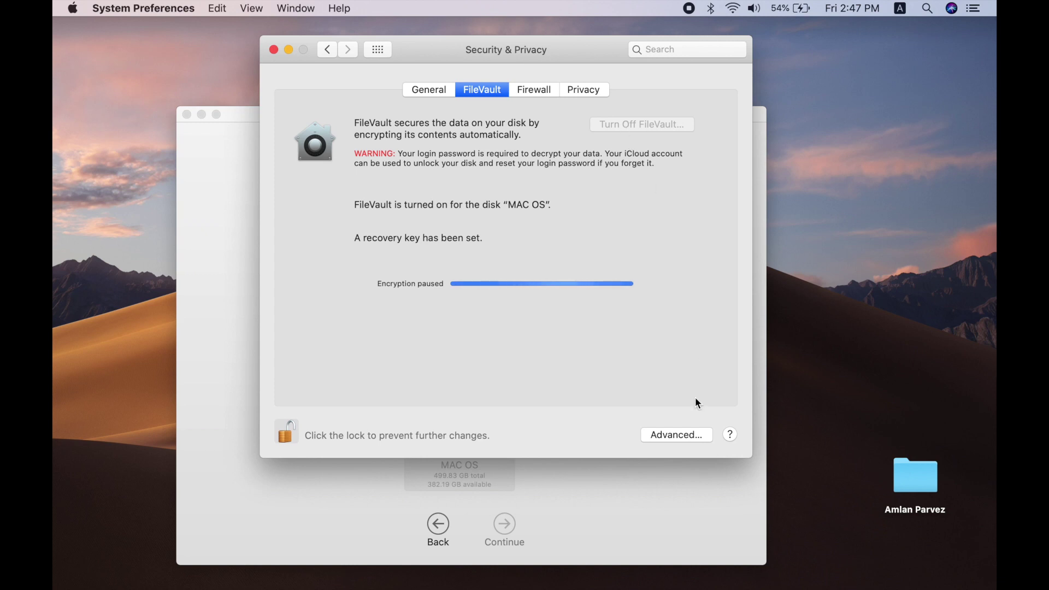
click(674, 433)
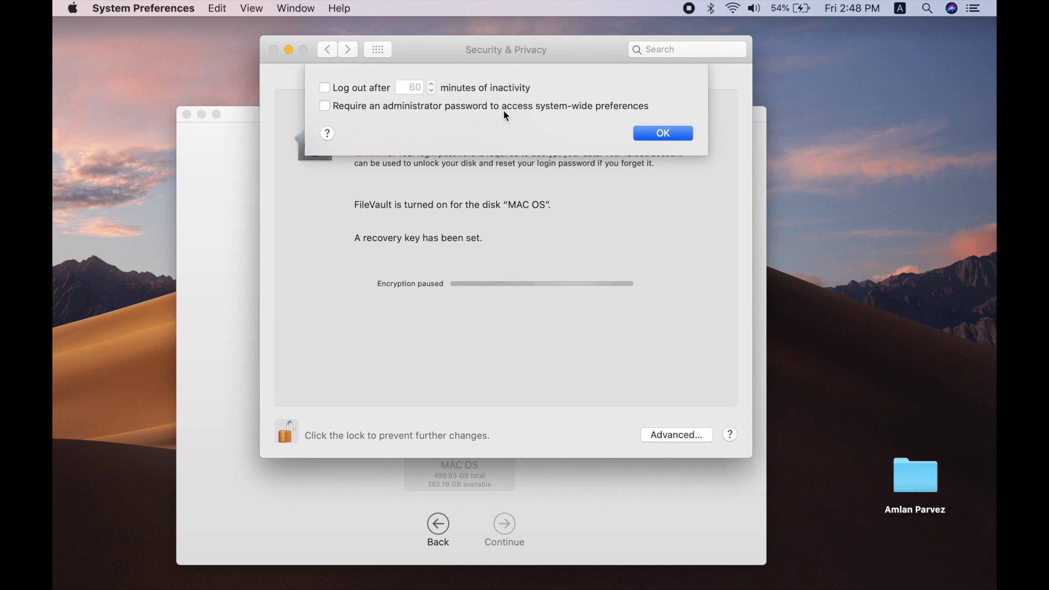
Step: Require an administrator password for system-wide preferences, return to FileVault, and bring the installer forward
click(371, 105)
key(Return)
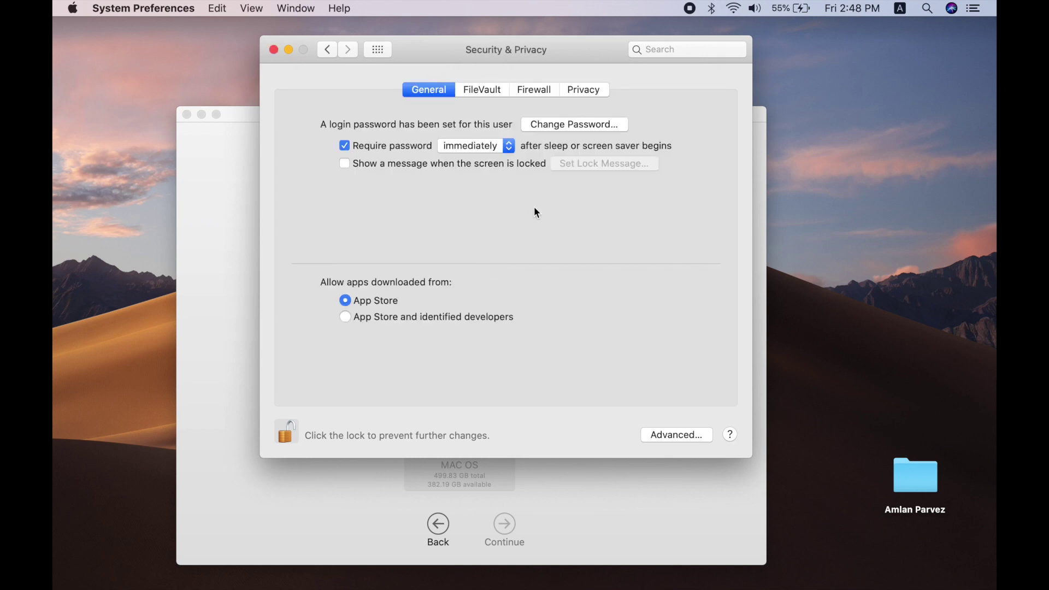
click(490, 88)
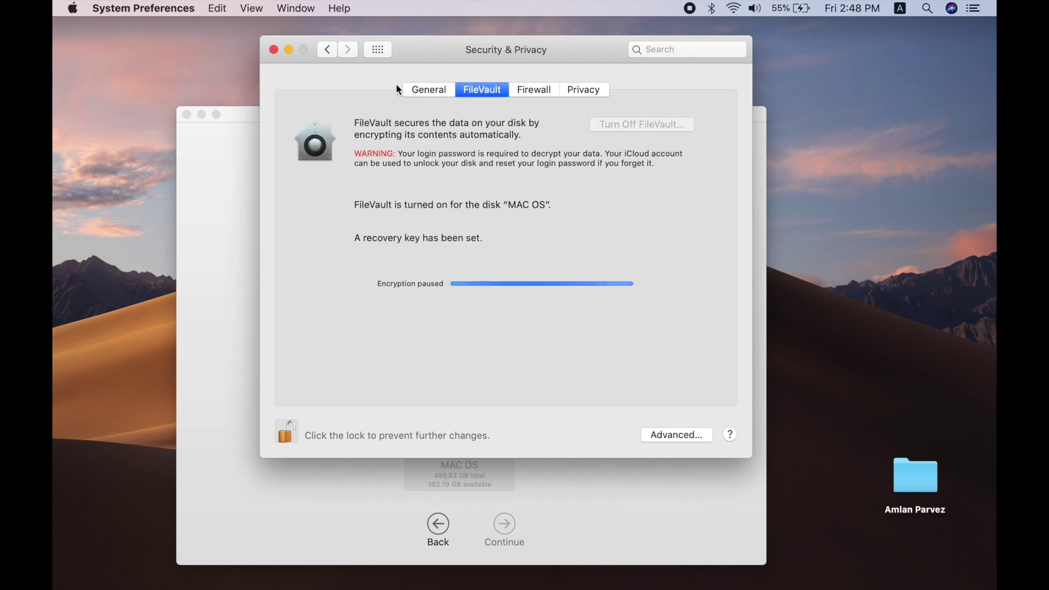
click(504, 479)
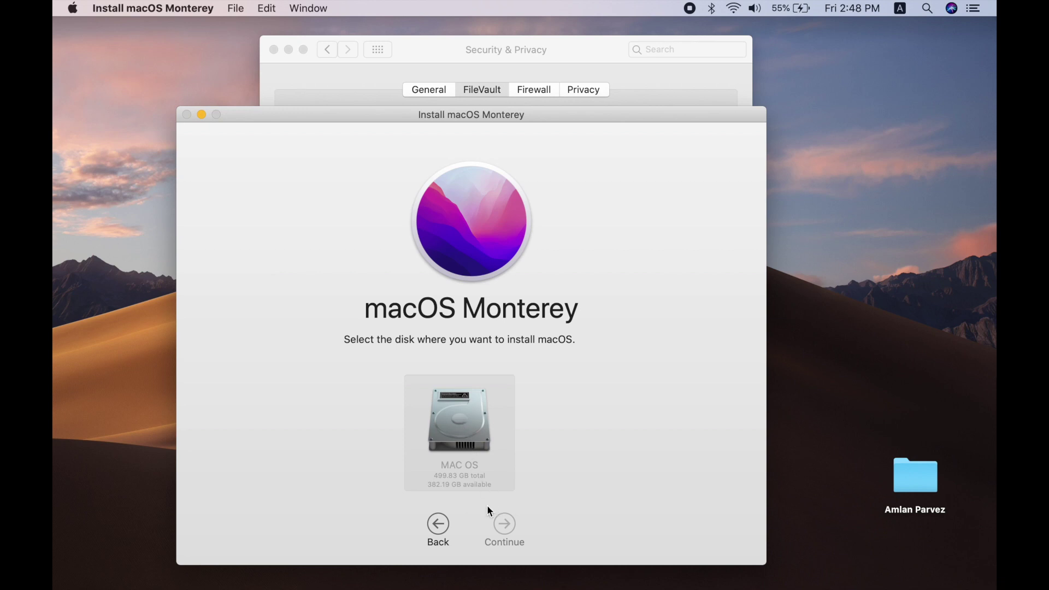
Step: Go back to the installer's software licence agreement page
click(430, 523)
scroll(530, 406, down, 5)
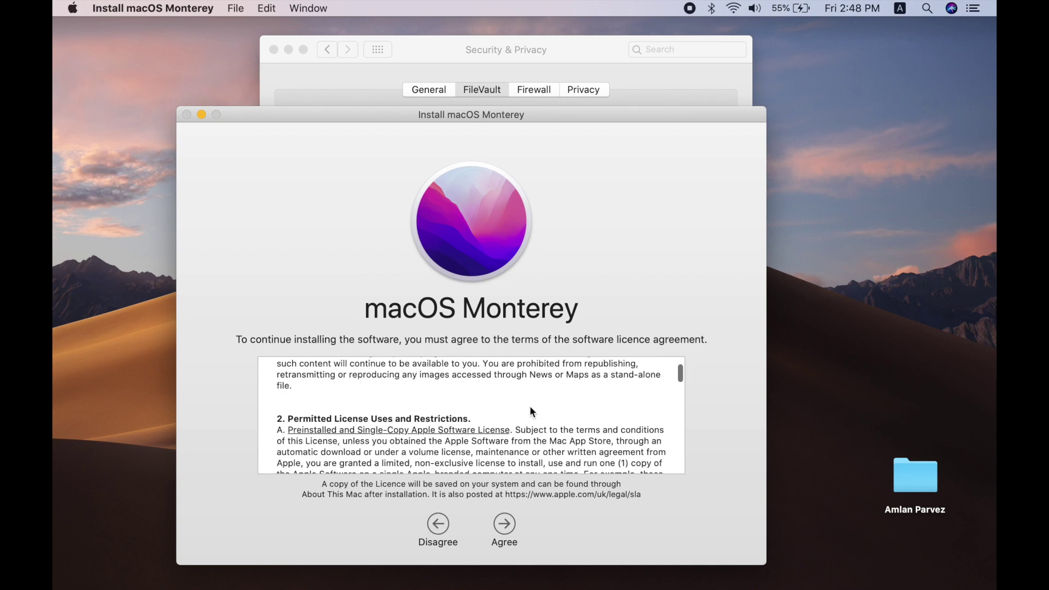
scroll(529, 406, down, 5)
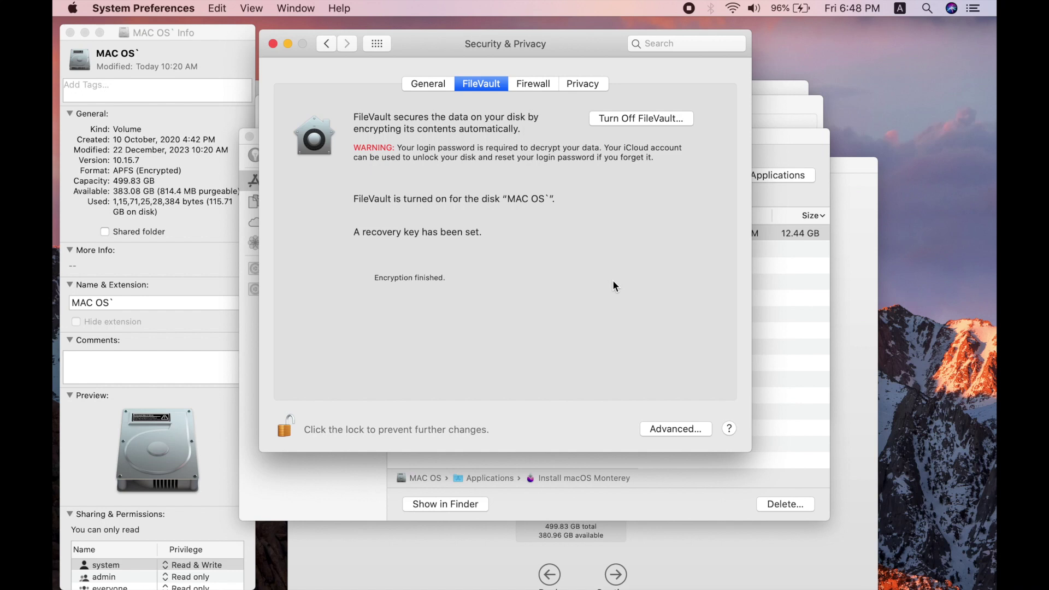
Step: Turn off FileVault and confirm turning off encryption of the MAC OS disk
click(628, 118)
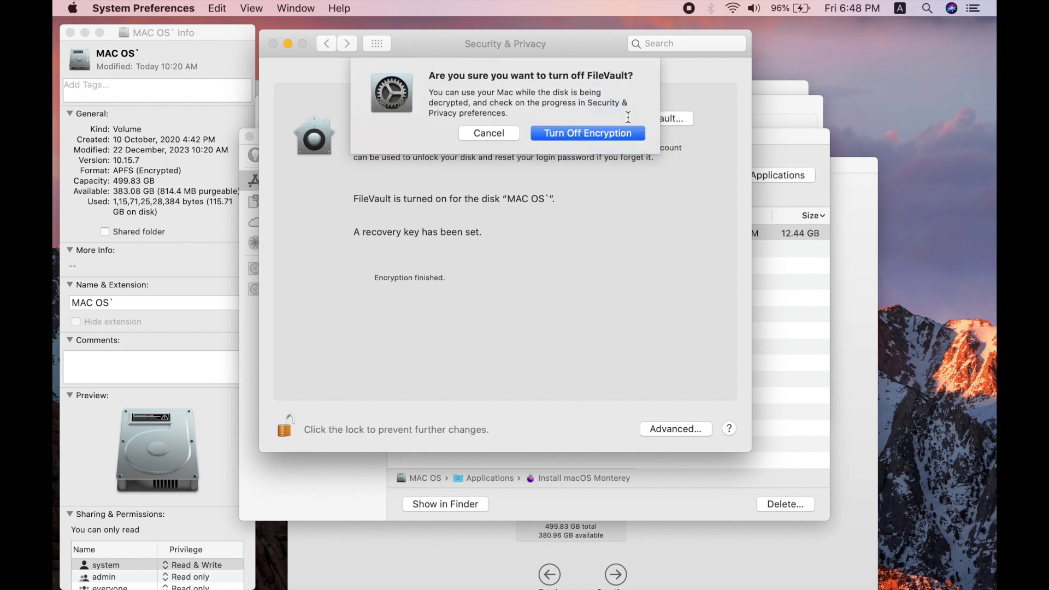
click(593, 134)
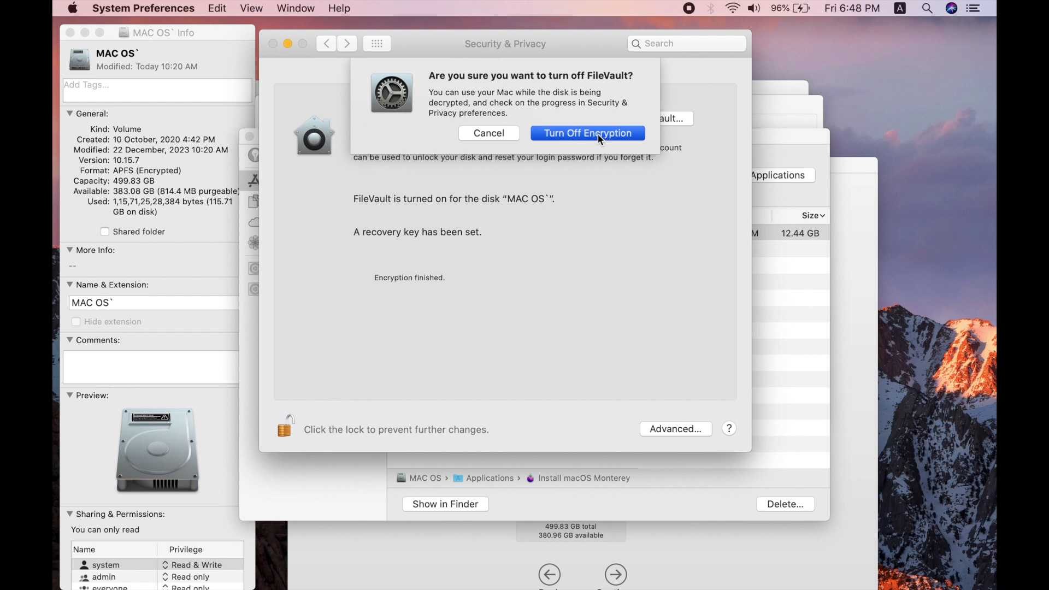
click(562, 135)
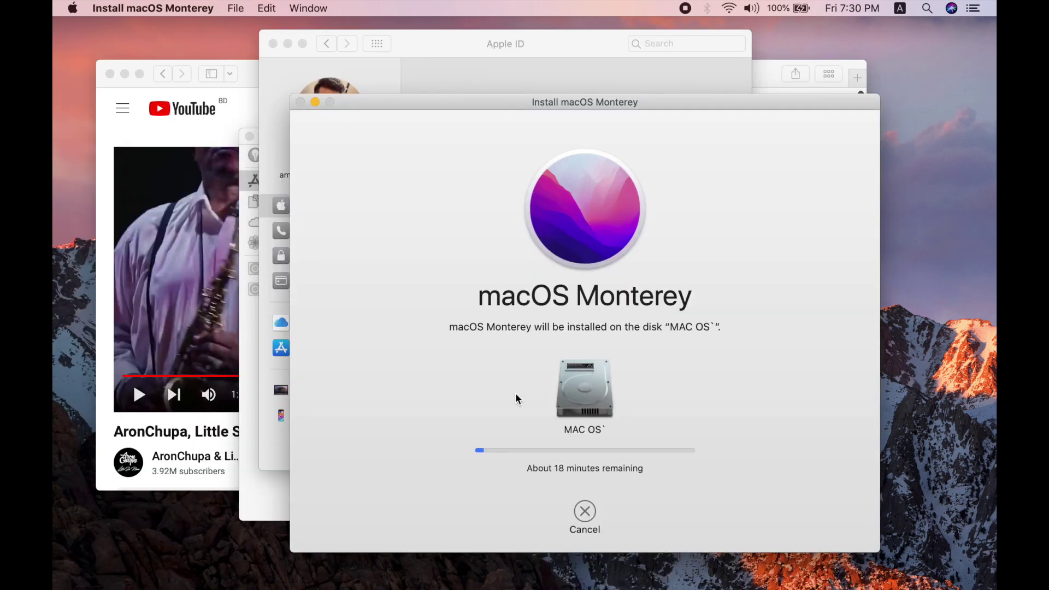
Step: Close the YouTube window and arrange the installer progress window in front with about 17 minutes remaining
click(248, 72)
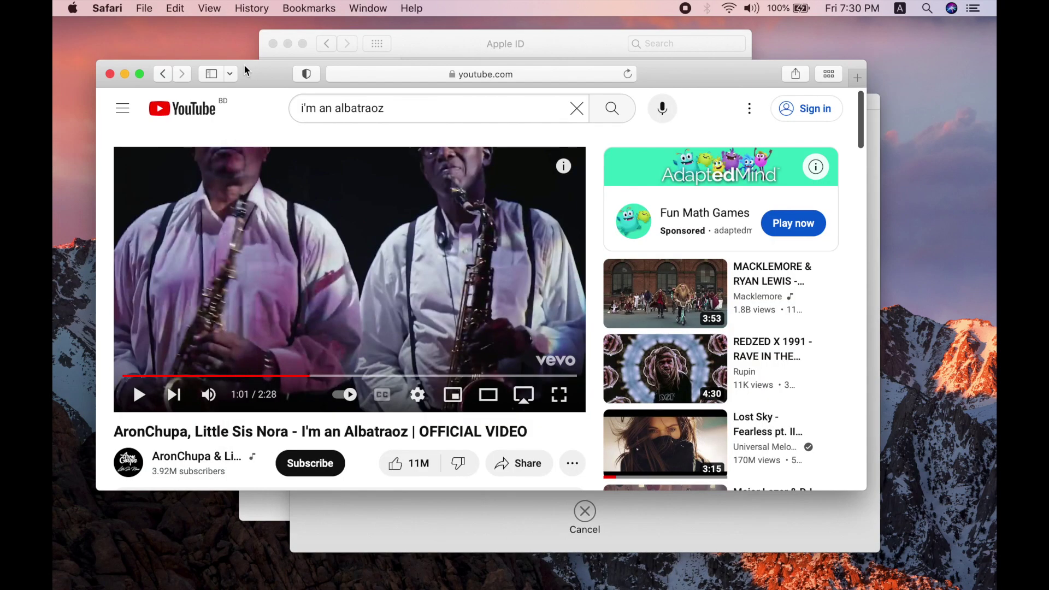
click(108, 75)
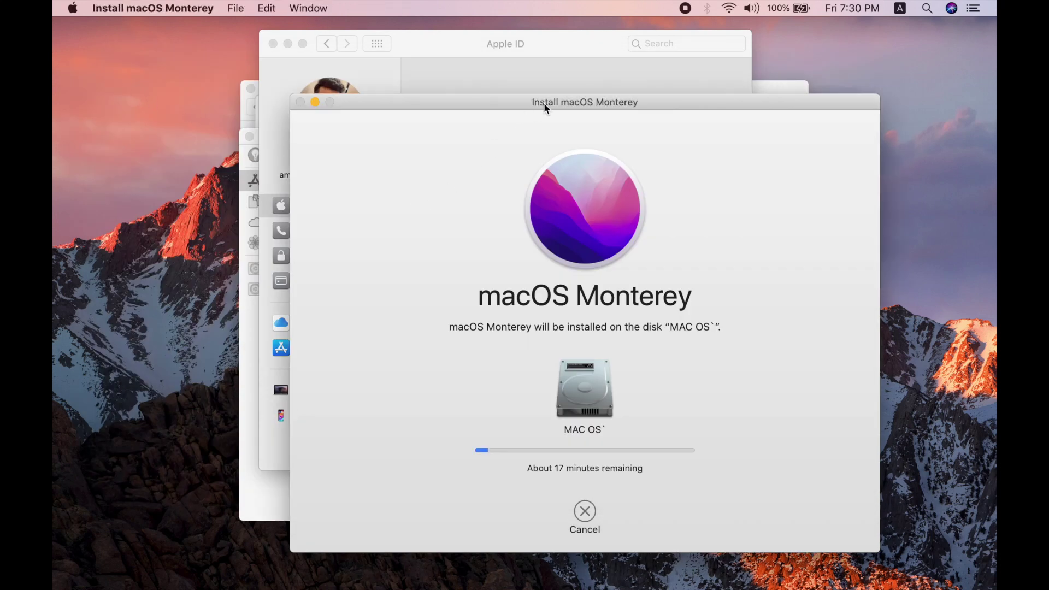
drag(547, 102, 450, 106)
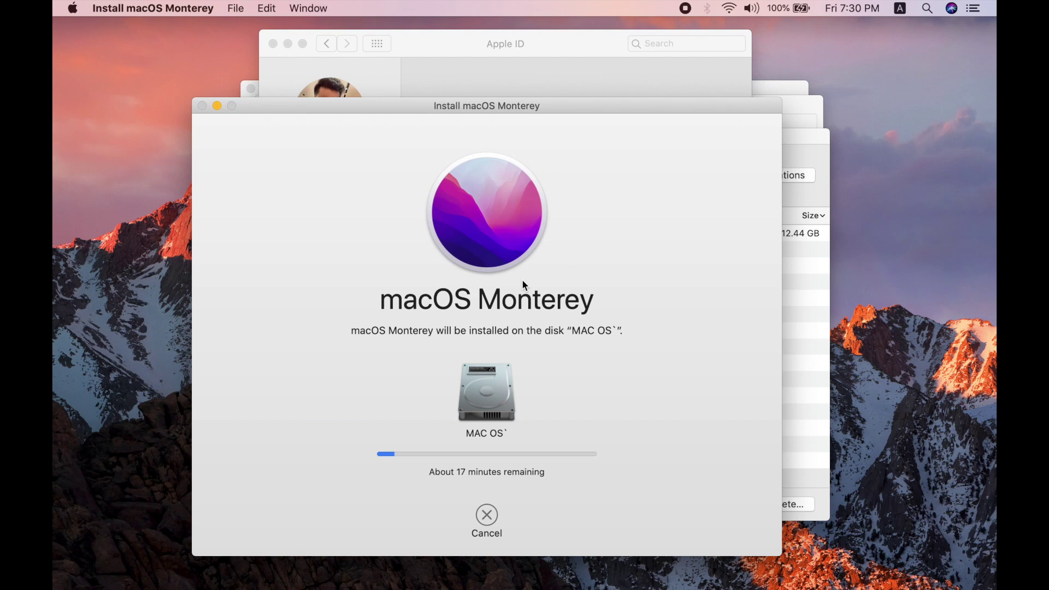
click(480, 71)
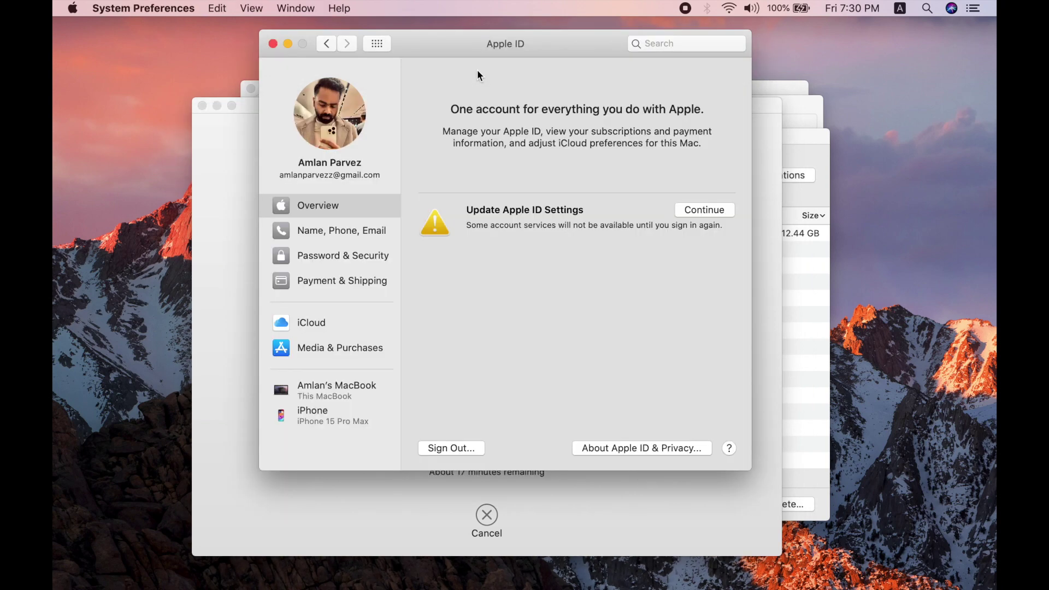
click(223, 125)
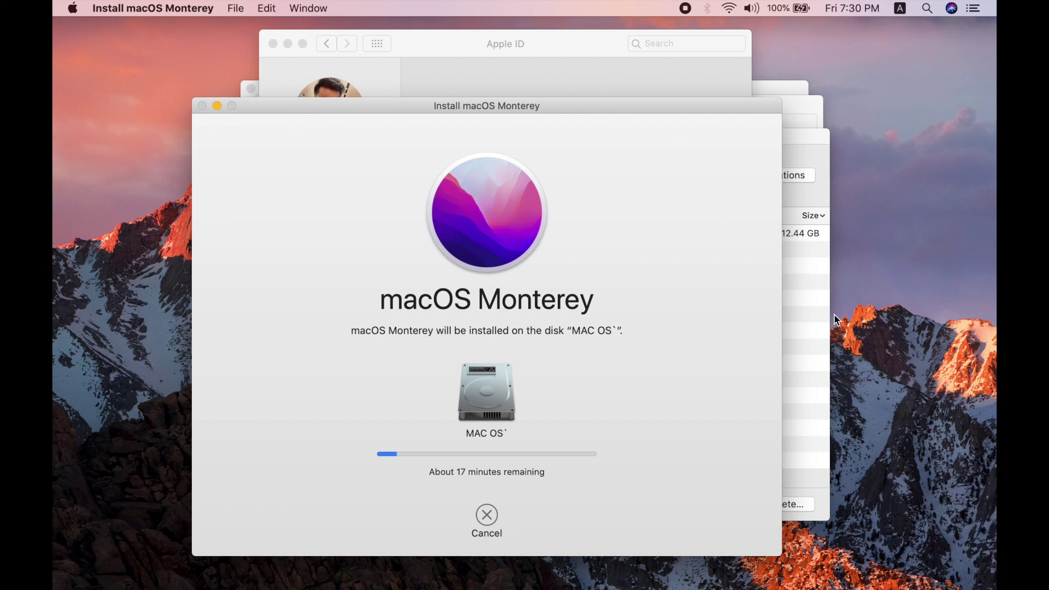